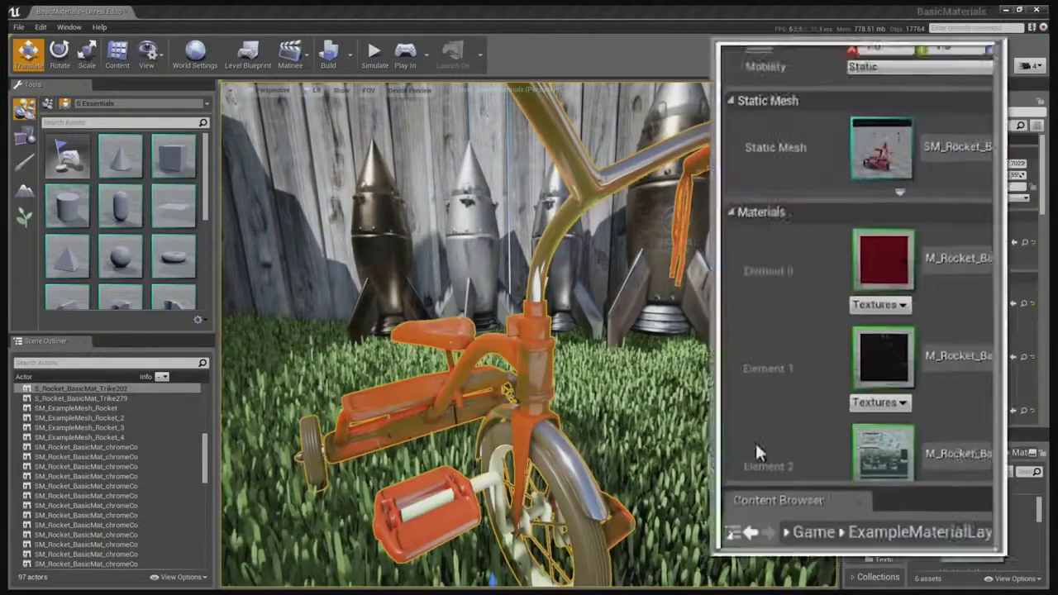
Scroll the tricycle's Materials list through Elements 0 to 5 to review each slot
scroll(787, 350, down, 3)
scroll(785, 239, down, 3)
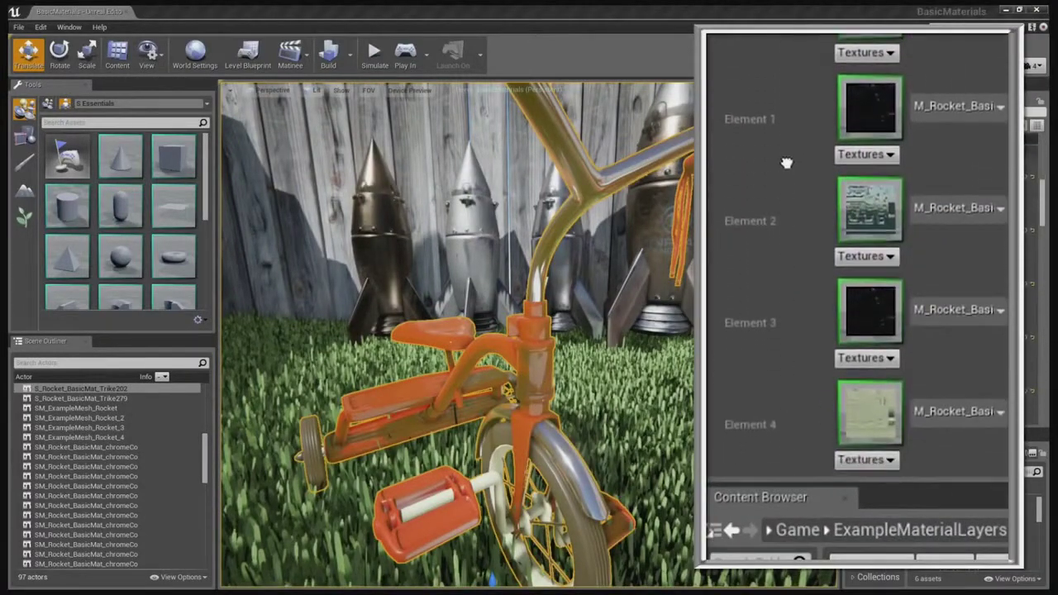
scroll(803, 334, down, 1)
mouse_move(799, 292)
right_down()
mouse_move(799, 174)
mouse_move(800, 263)
right_up()
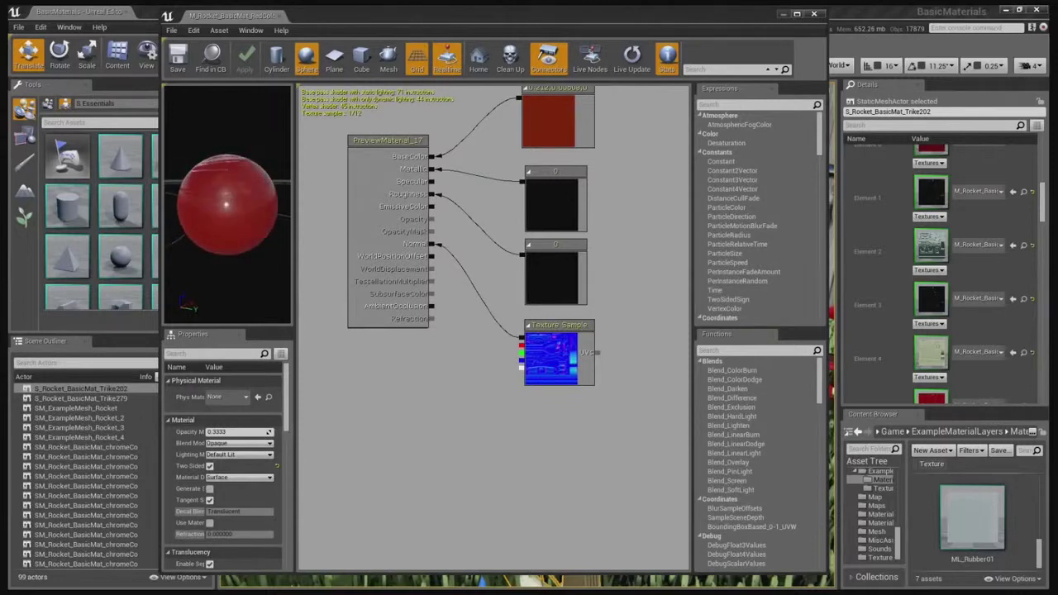
key(Home)
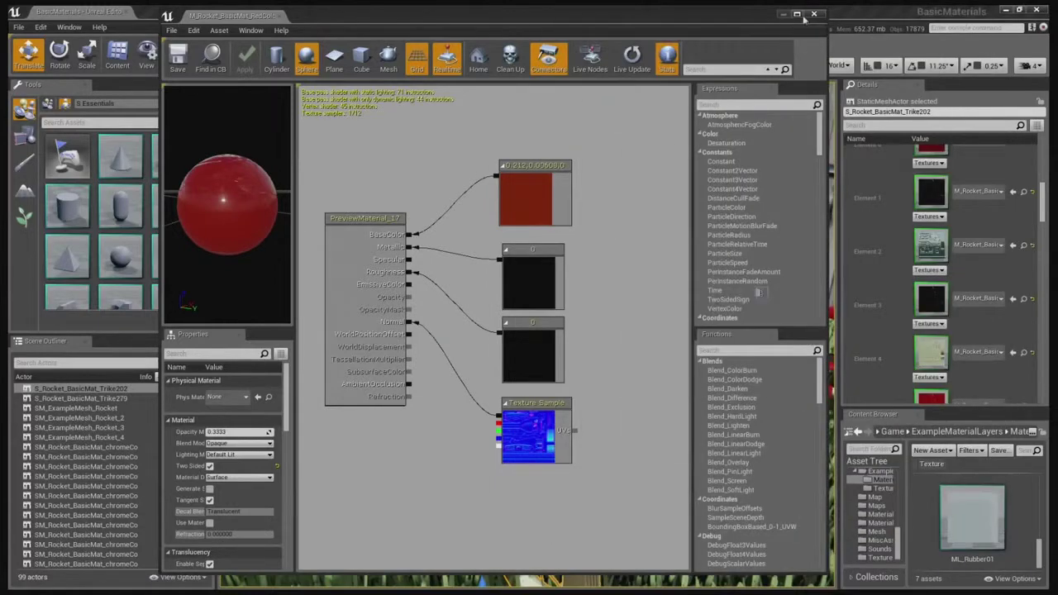
click(814, 14)
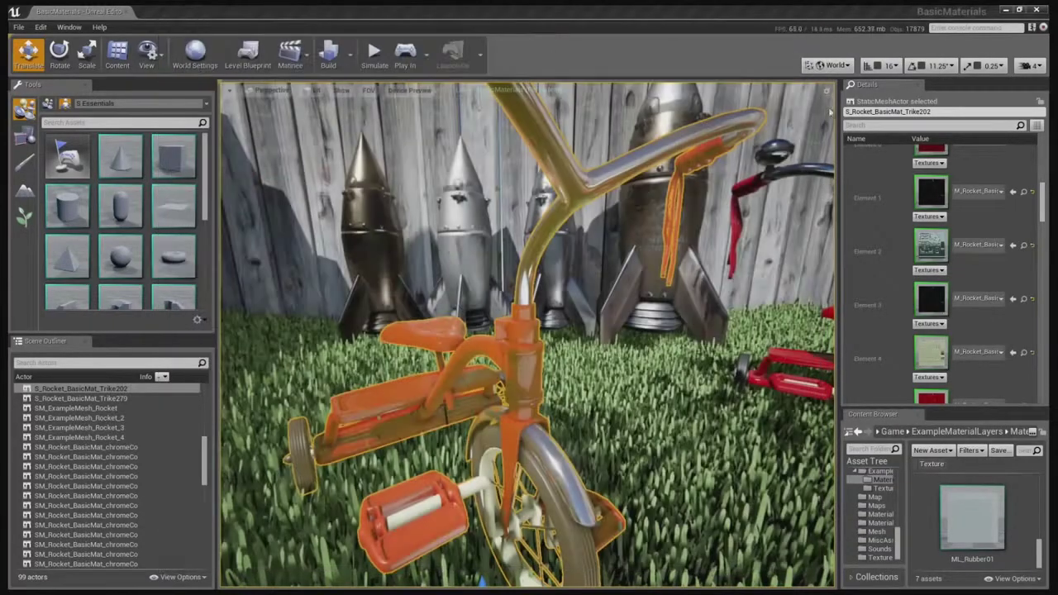
Create a new material asset named 'Test' in the Content Browser and open it
right_click(1019, 491)
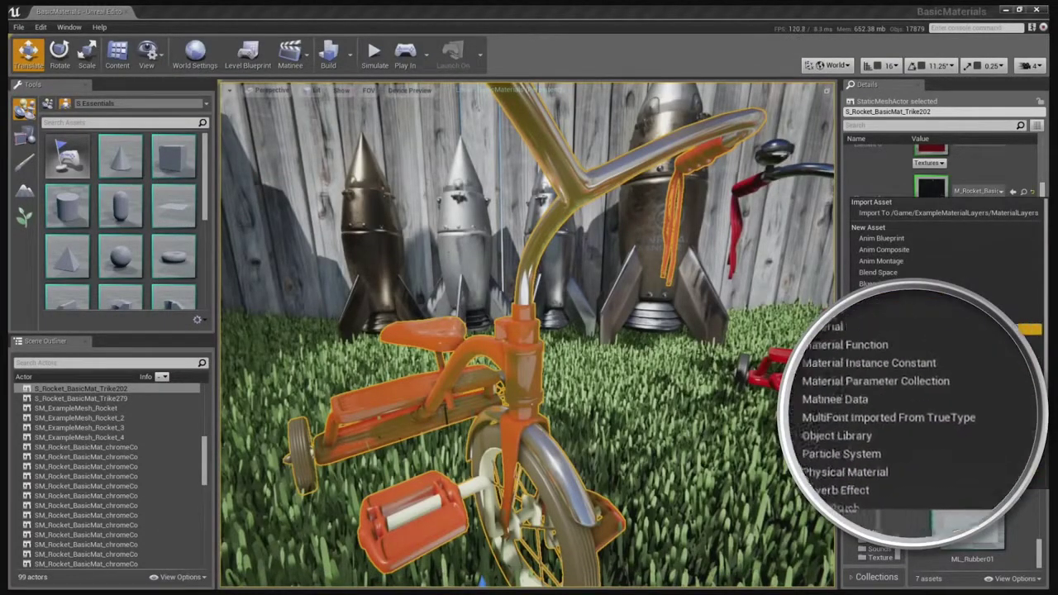
click(940, 396)
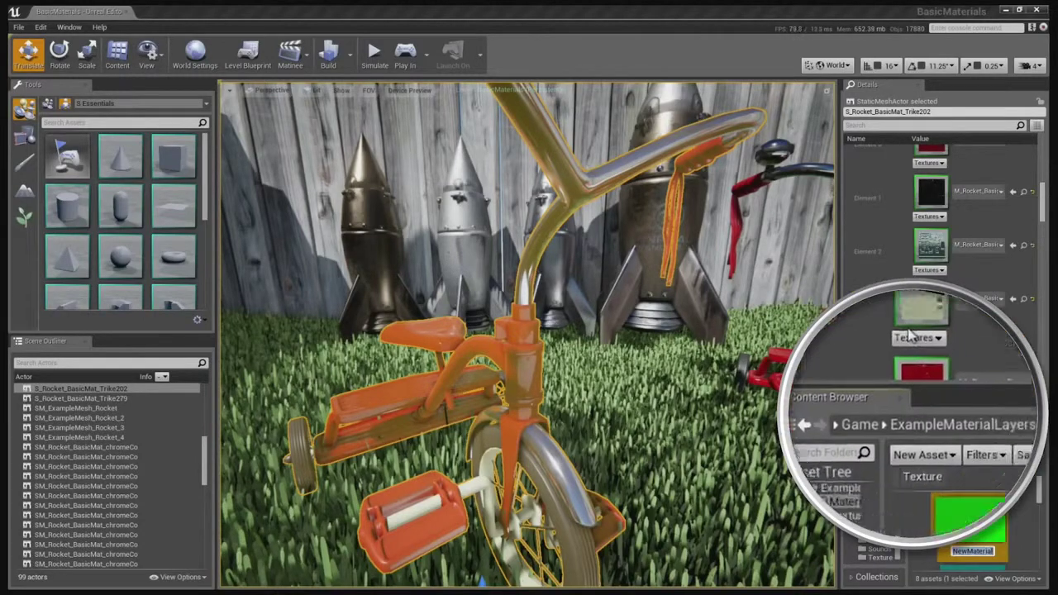
text(Test)
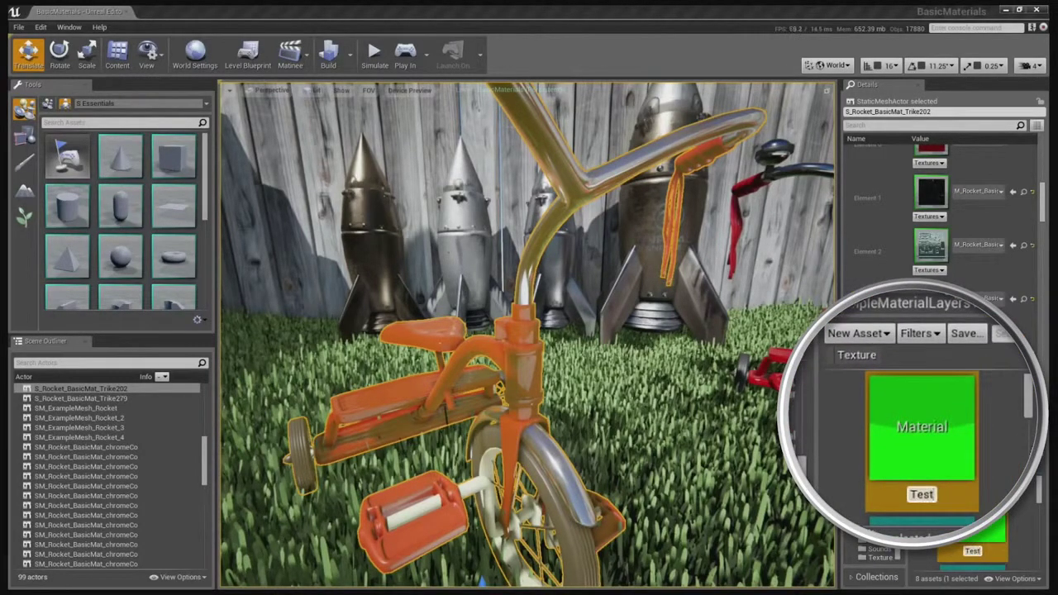
key(Return)
double_click(984, 517)
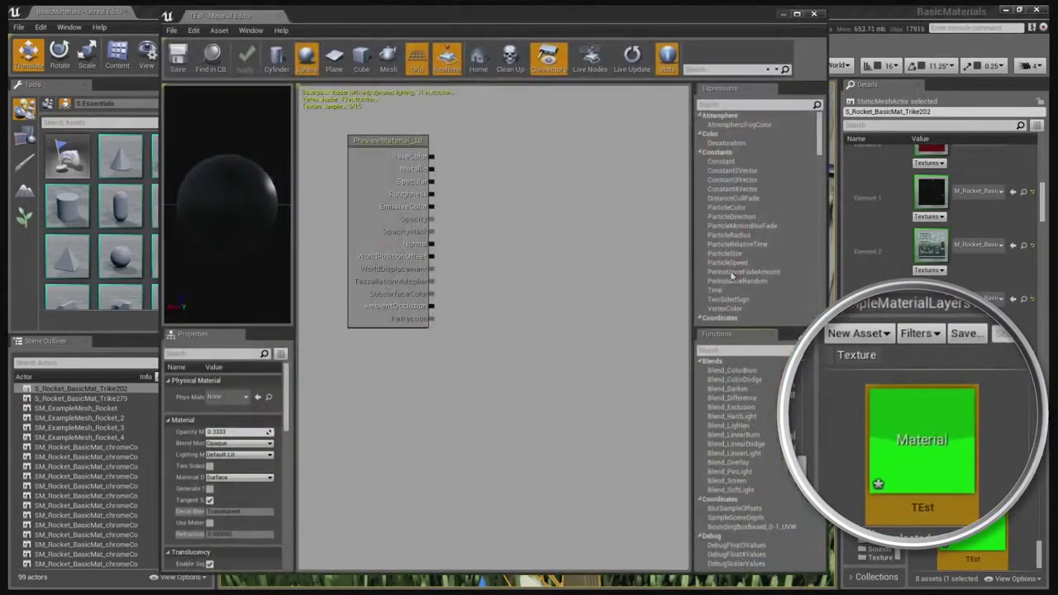
Add a Constant3Vector node set to saturated red as the base colour
right_click(490, 145)
mouse_move(514, 168)
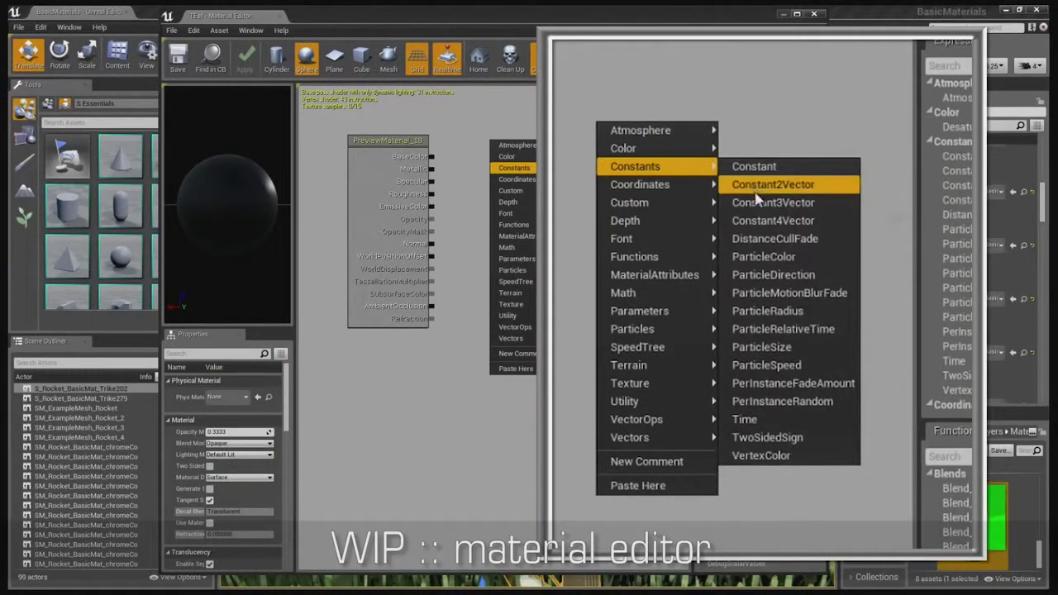
click(584, 190)
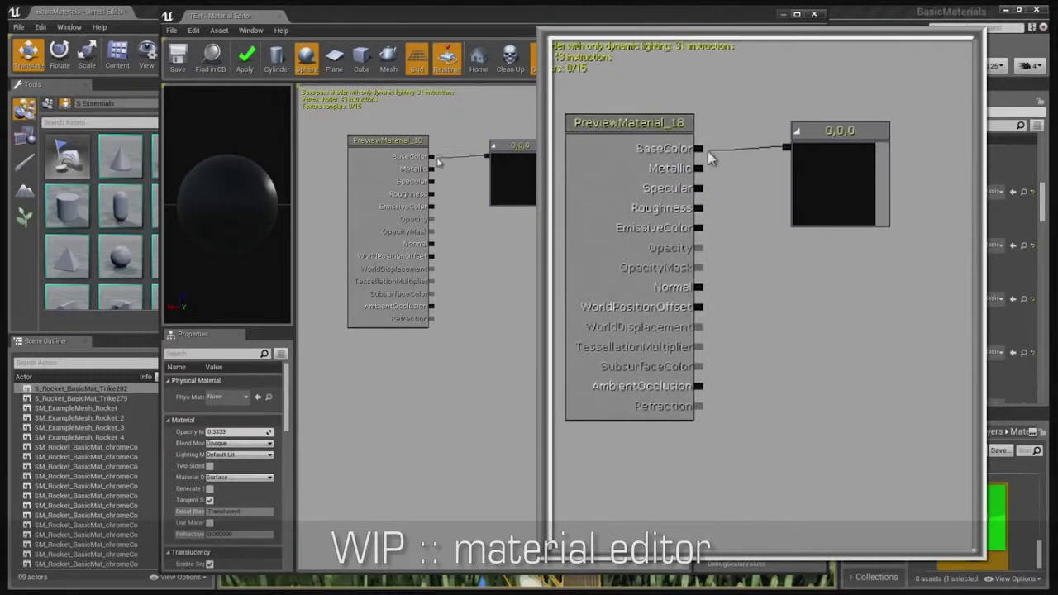
double_click(507, 170)
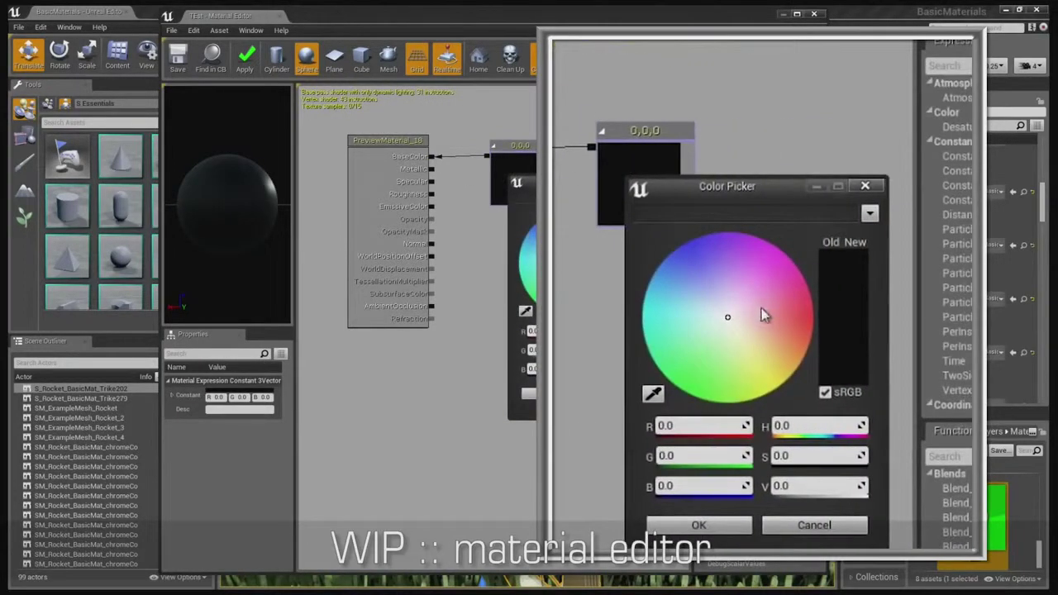
drag(764, 315, 820, 320)
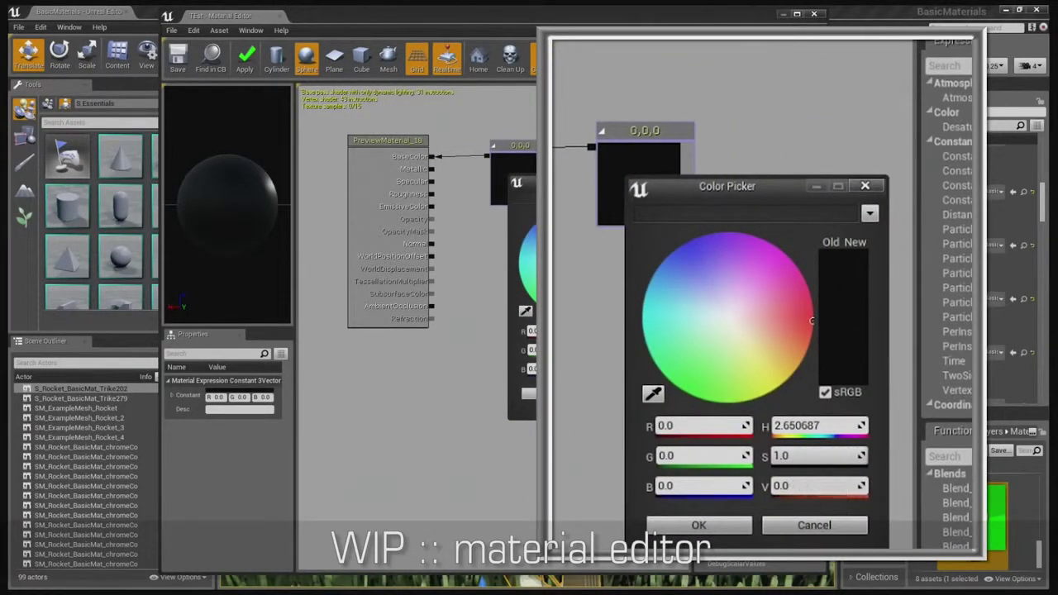
drag(786, 486, 807, 486)
click(699, 526)
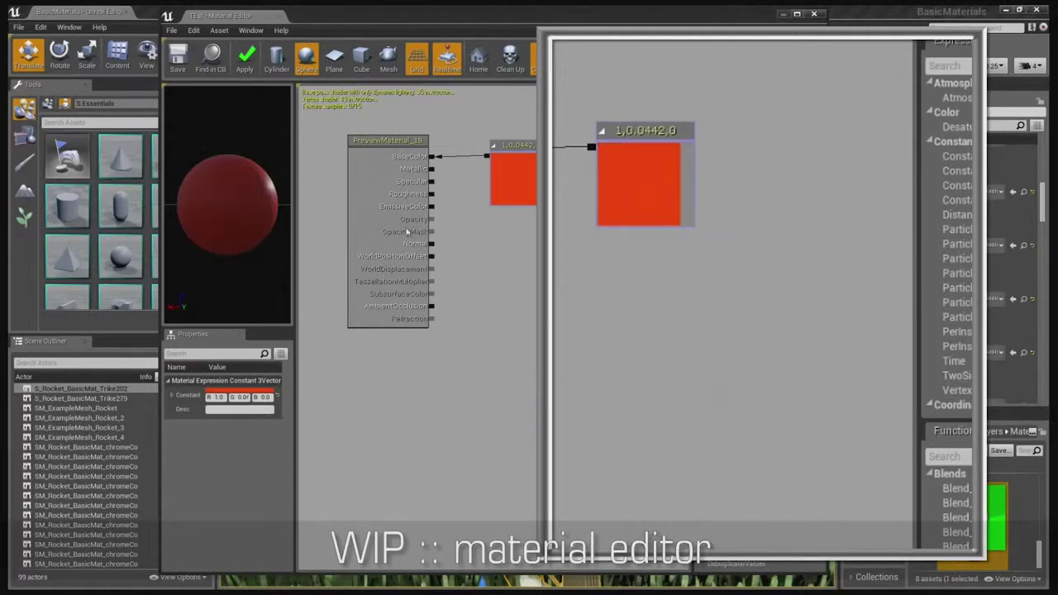
Wire a zero constant into Metallic and a duplicated zero constant into Roughness
right_click(625, 262)
click(764, 303)
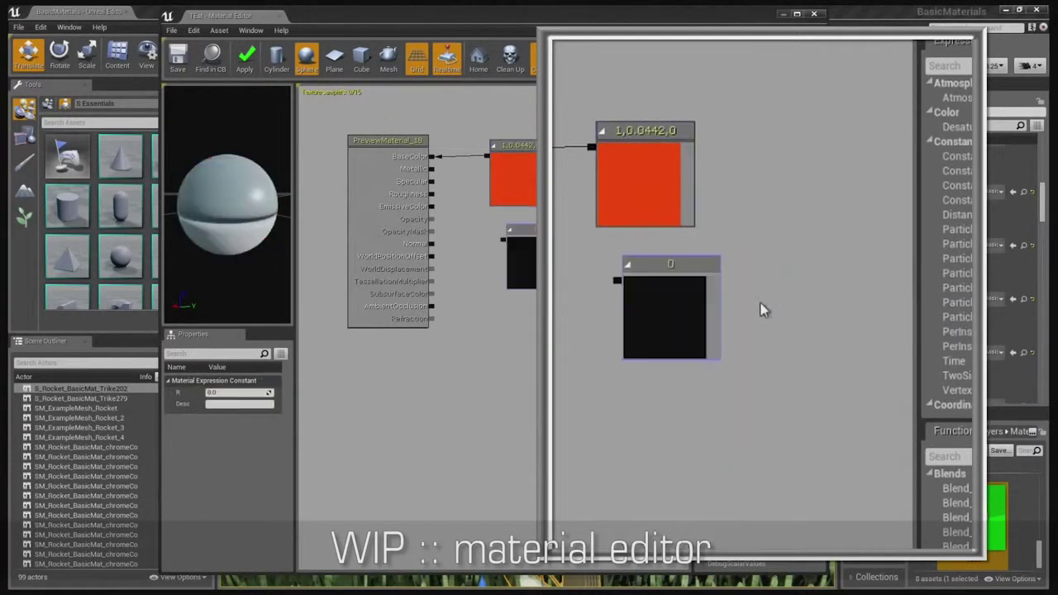
drag(617, 281, 699, 169)
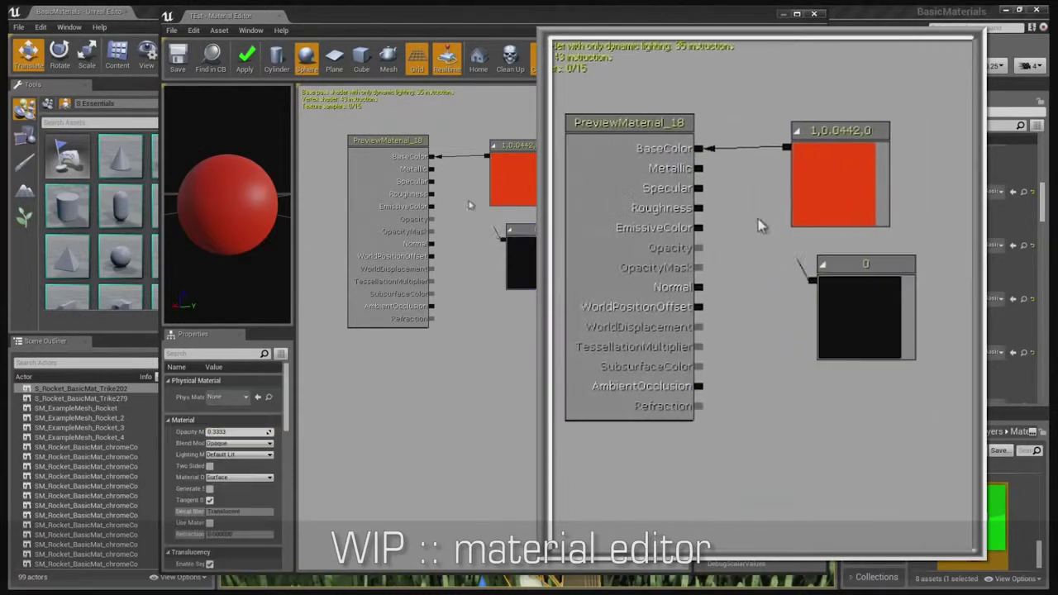
click(851, 287)
key(ctrl+w)
drag(882, 330, 884, 454)
drag(837, 427, 702, 205)
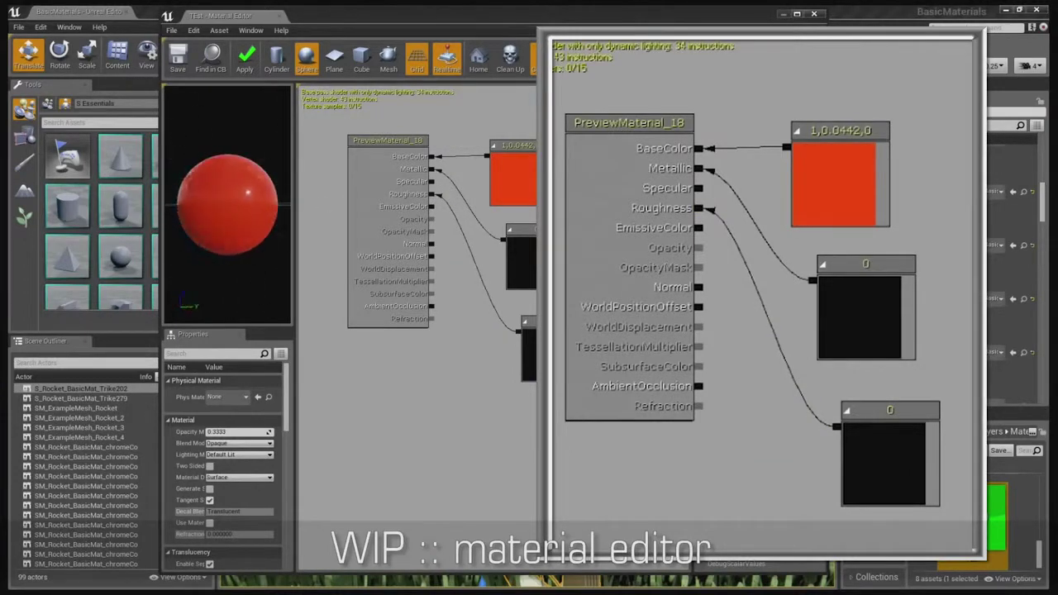
Check the glossy red preview sphere, apply the material changes and close the editor
drag(244, 203, 260, 200)
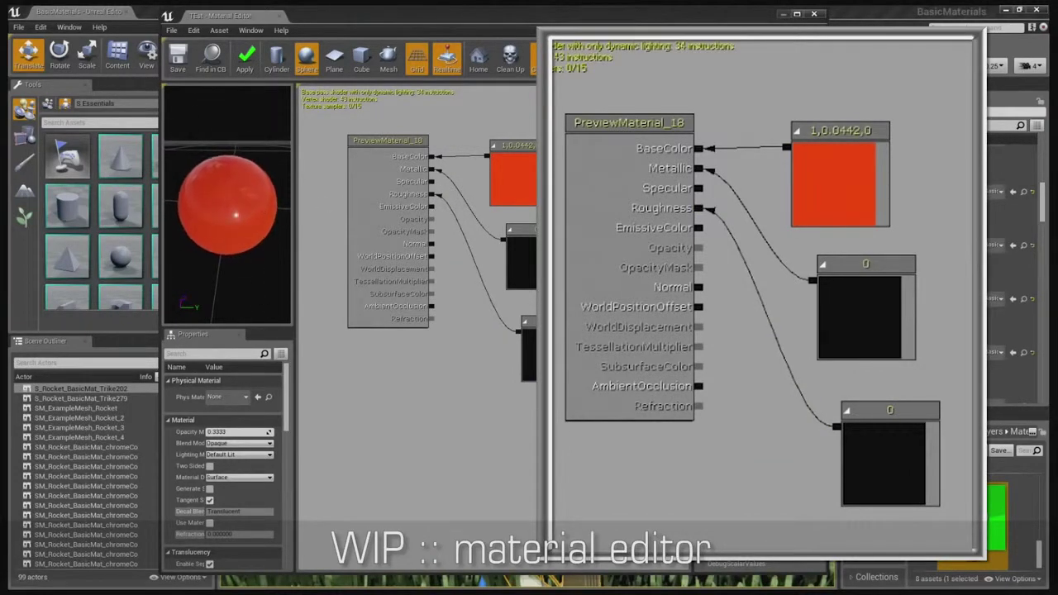
scroll(270, 213, up, 2)
click(247, 56)
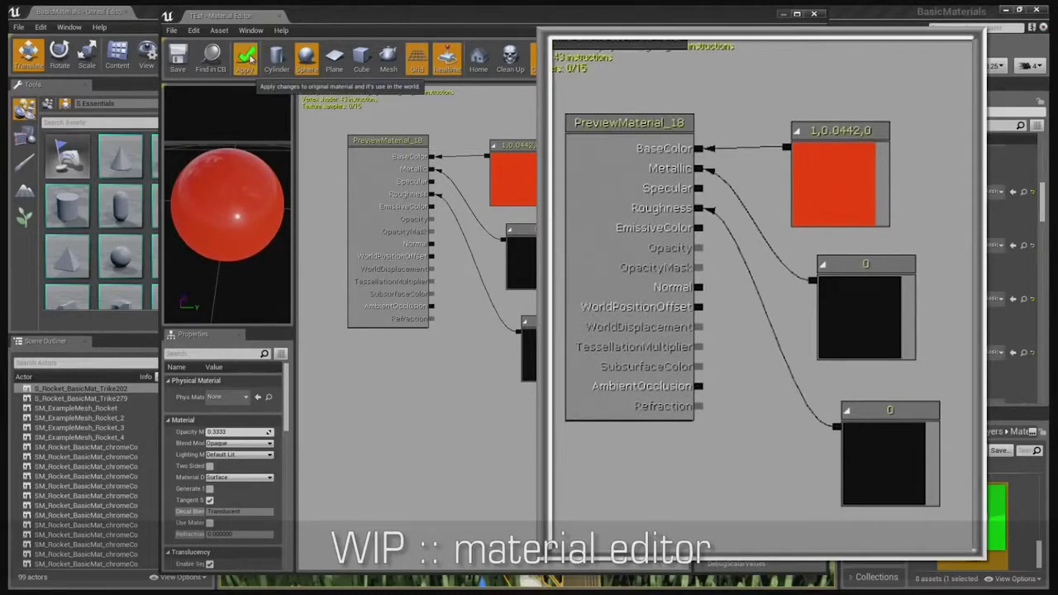
click(815, 16)
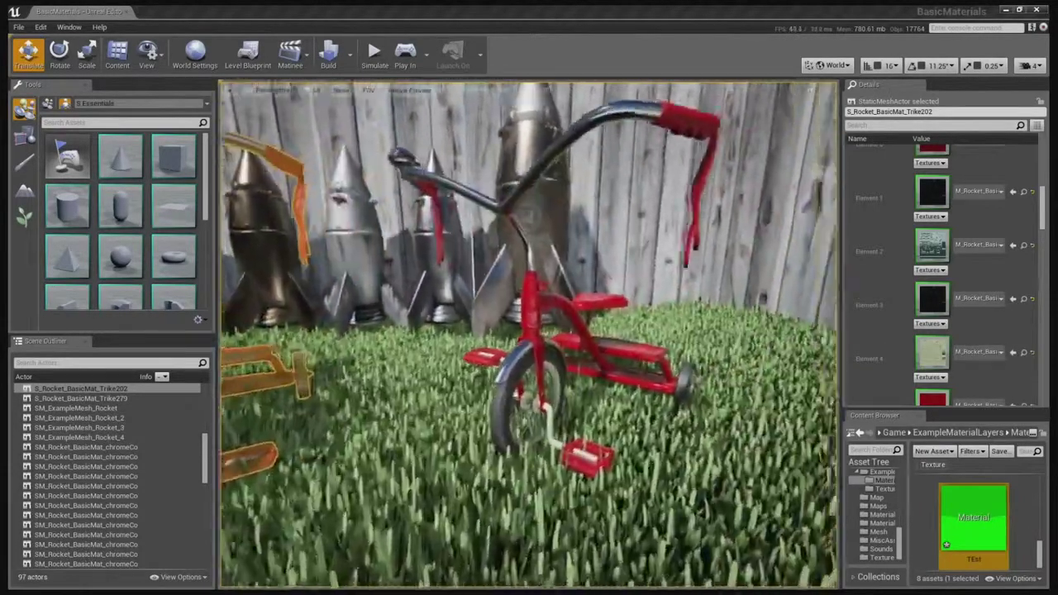
Orbit to the red tricycle Trike279 and select it to show its material slot
alt+drag(529, 368, 587, 368)
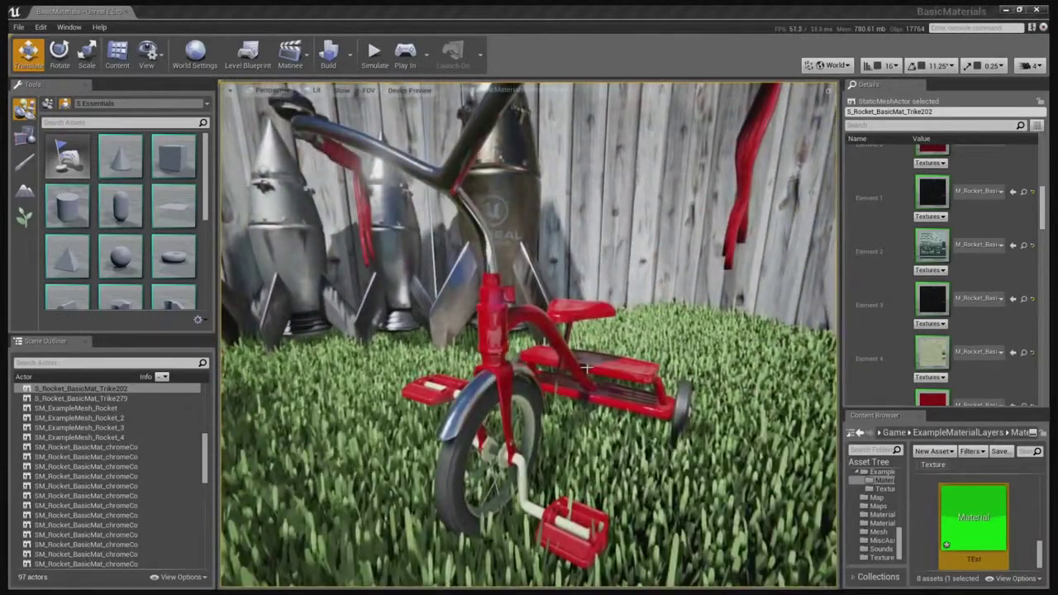
click(499, 344)
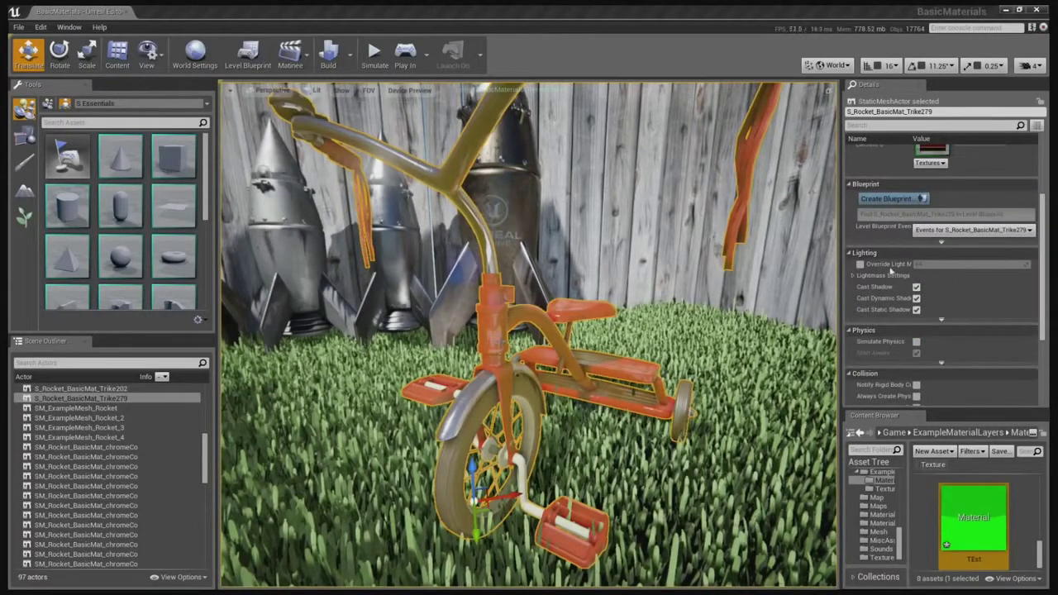
scroll(892, 269, up, 3)
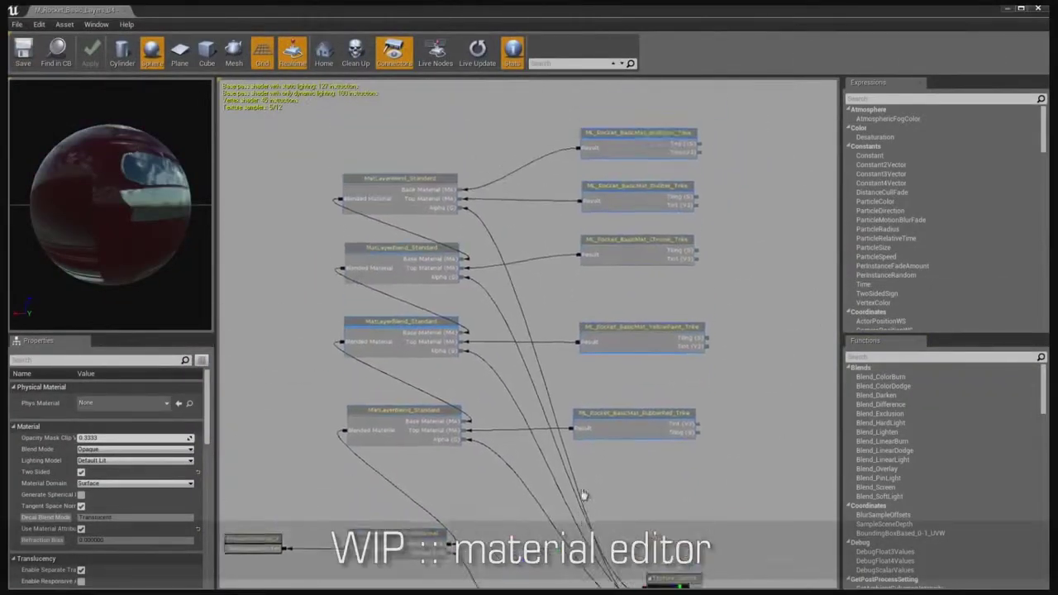
scroll(612, 463, up, 1)
scroll(617, 364, up, 1)
scroll(619, 364, up, 1)
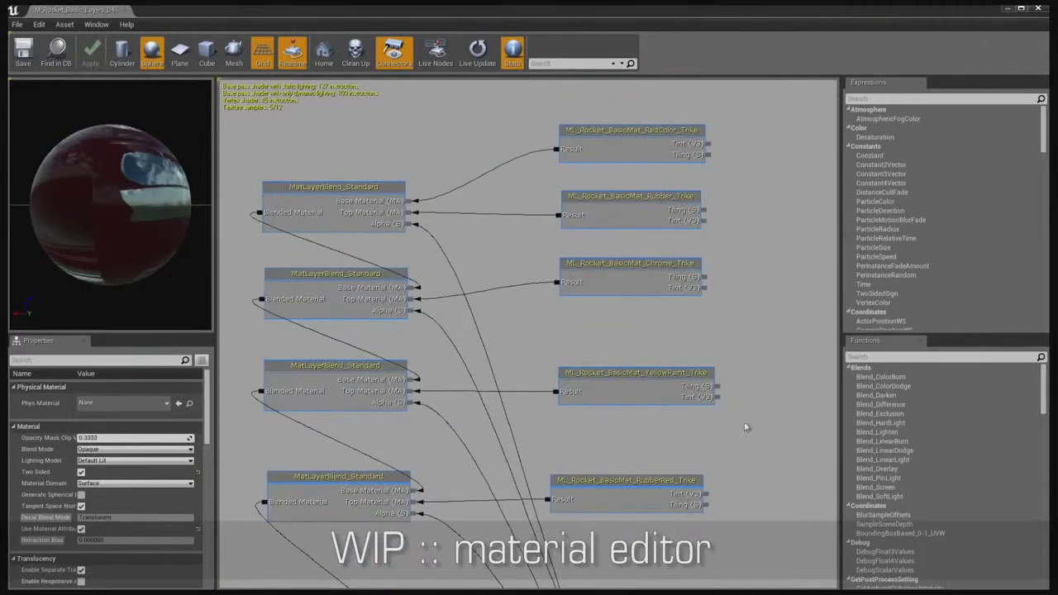
mouse_move(774, 529)
right_down()
mouse_move(766, 425)
mouse_move(775, 303)
right_up()
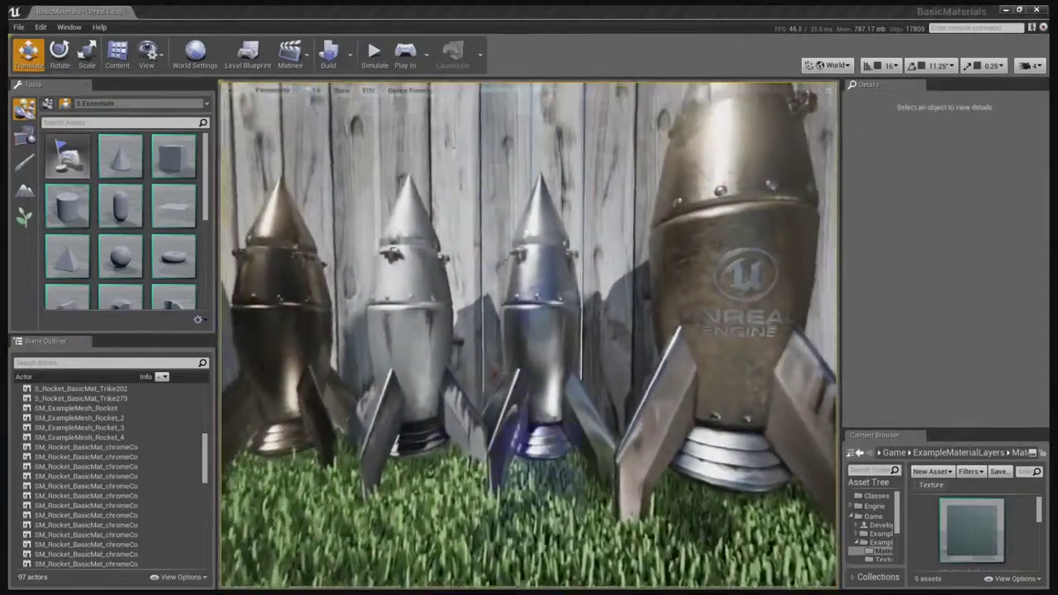
right_drag(544, 521, 545, 521)
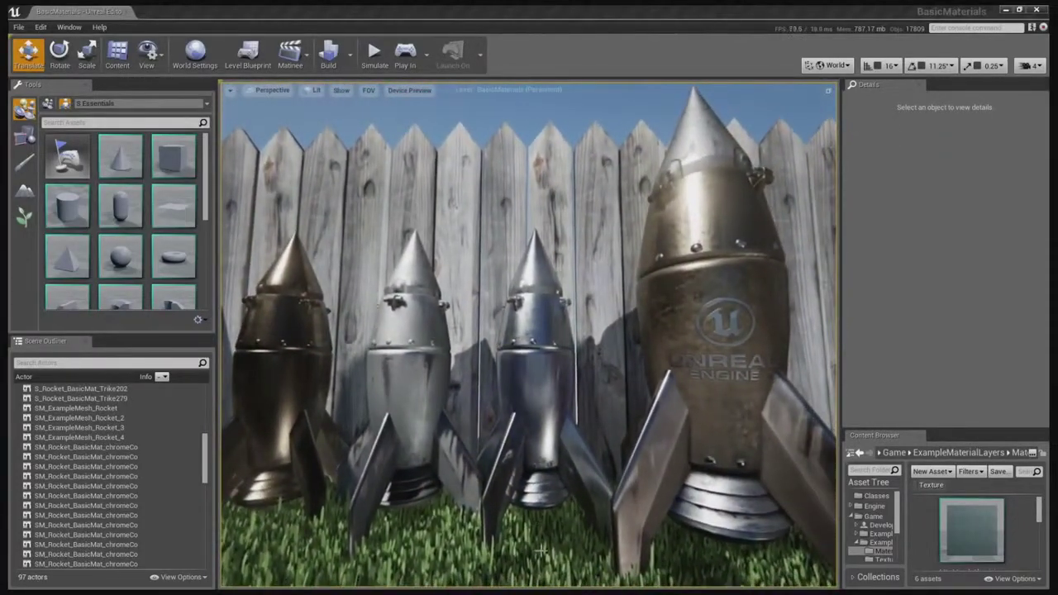
click(533, 377)
click(297, 377)
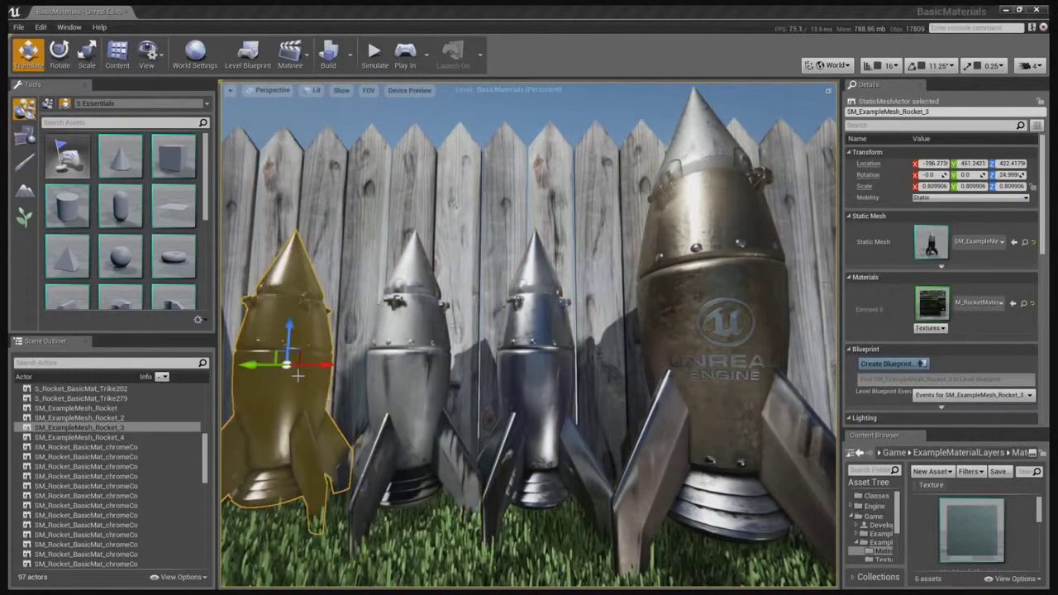
key(Escape)
mouse_move(667, 401)
mouse_down()
mouse_move(678, 306)
mouse_move(653, 306)
mouse_up()
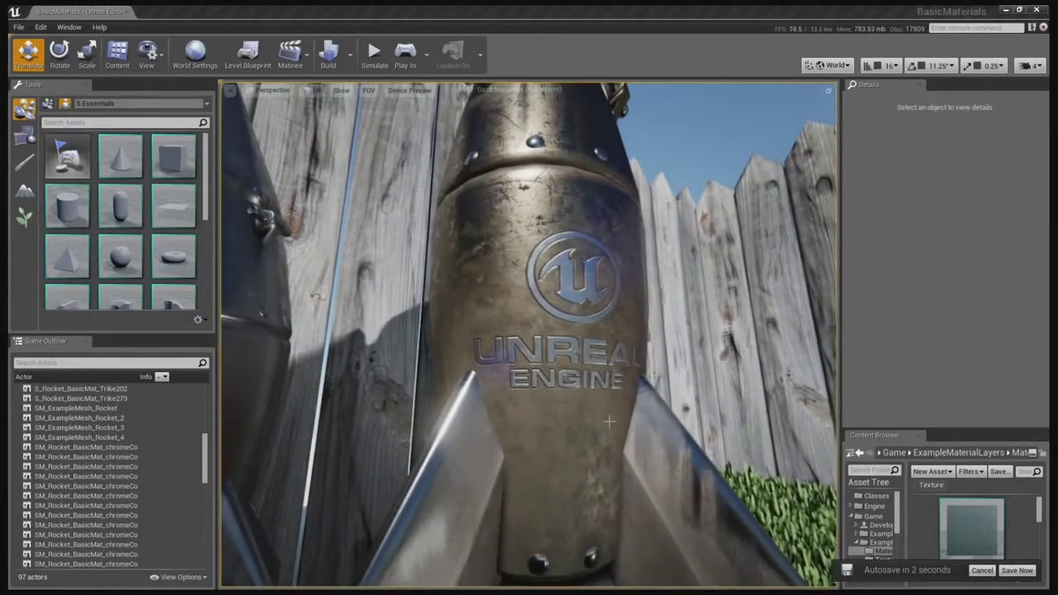
Switch the viewport from Lit to Wireframe view mode (Alt+2)
click(315, 90)
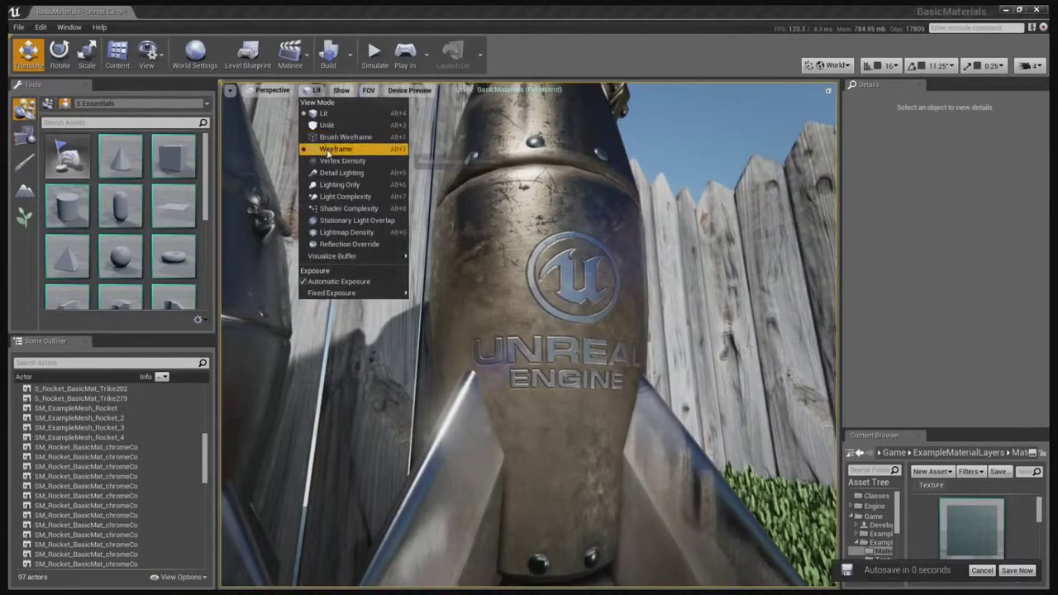
key(alt+2)
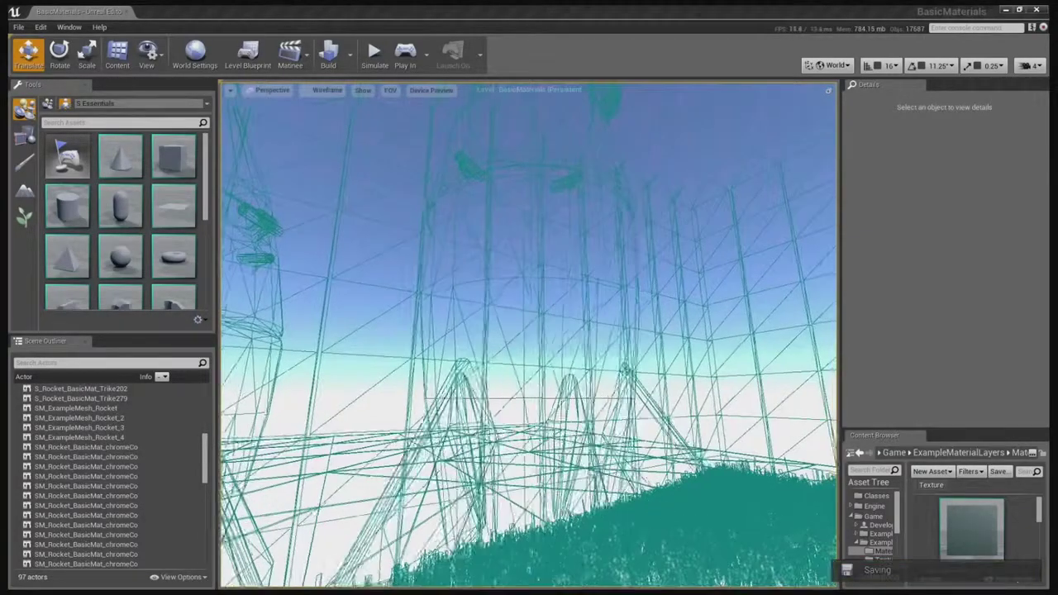